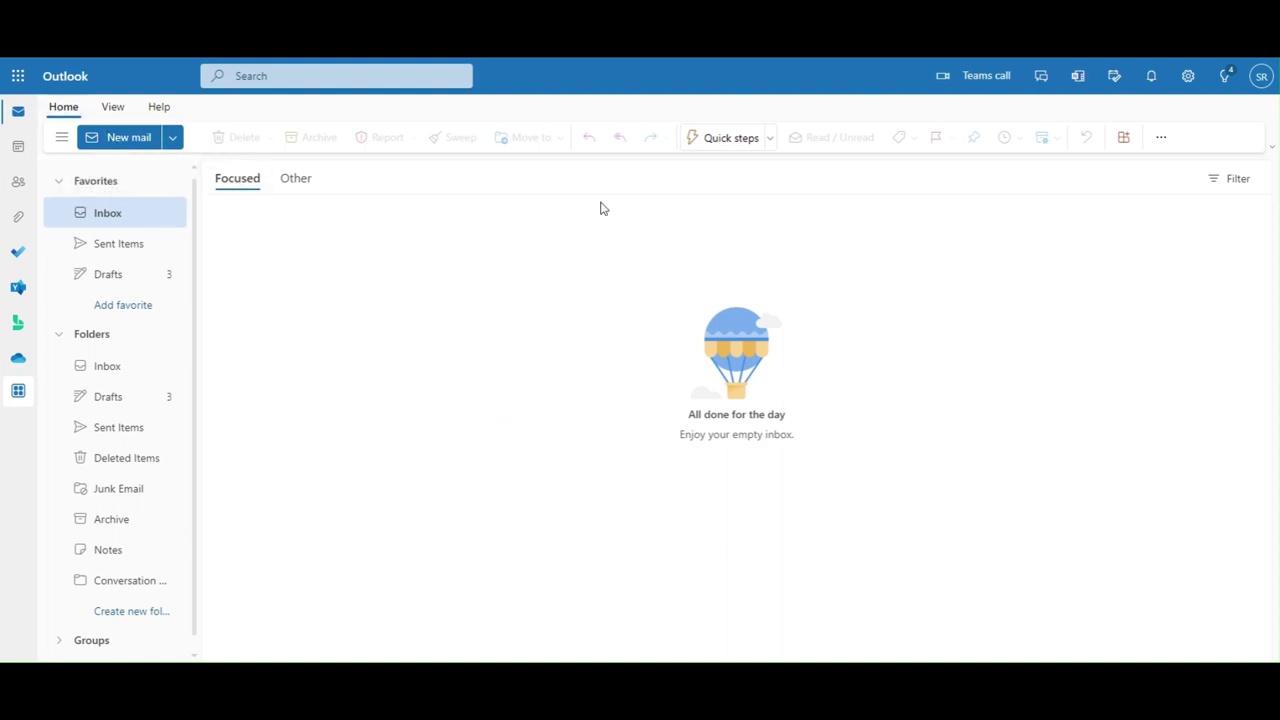
# Step: Search the add-ins catalogue for 'My templates' and confirm it's already added under Admin Managed
pyautogui.click(1124, 139)
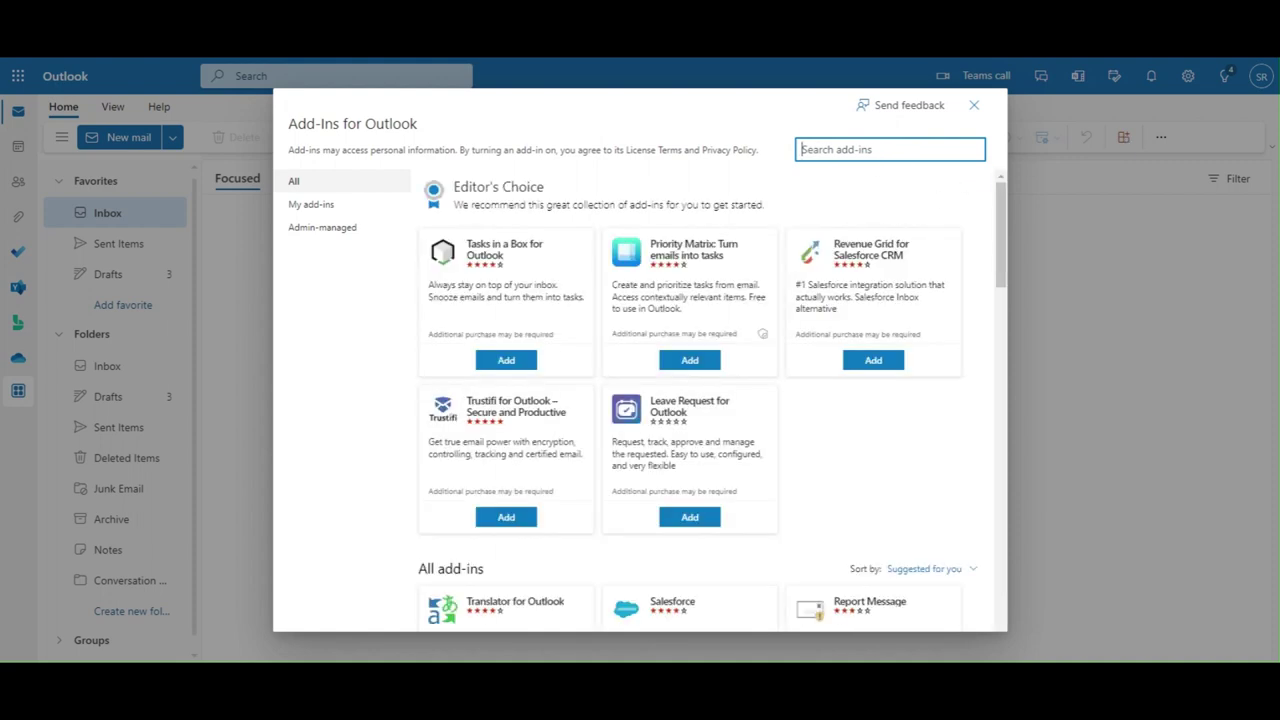
pyautogui.write('My te')
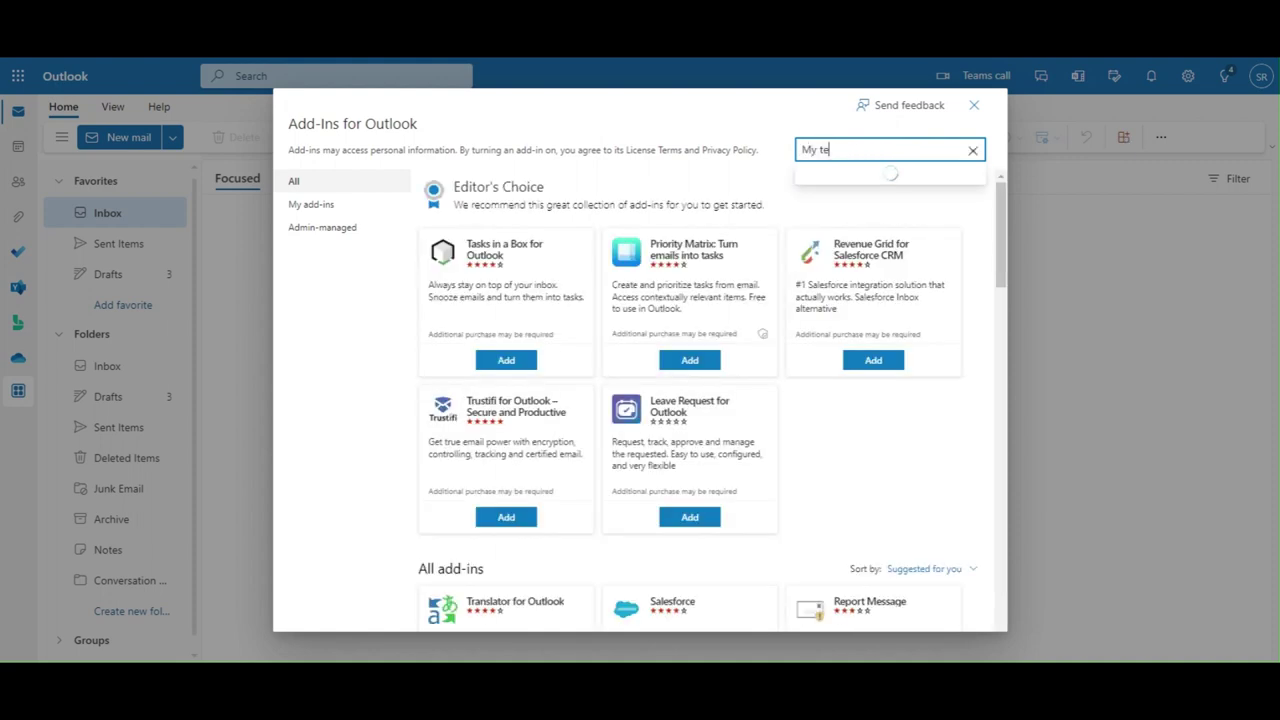
pyautogui.write('mplates')
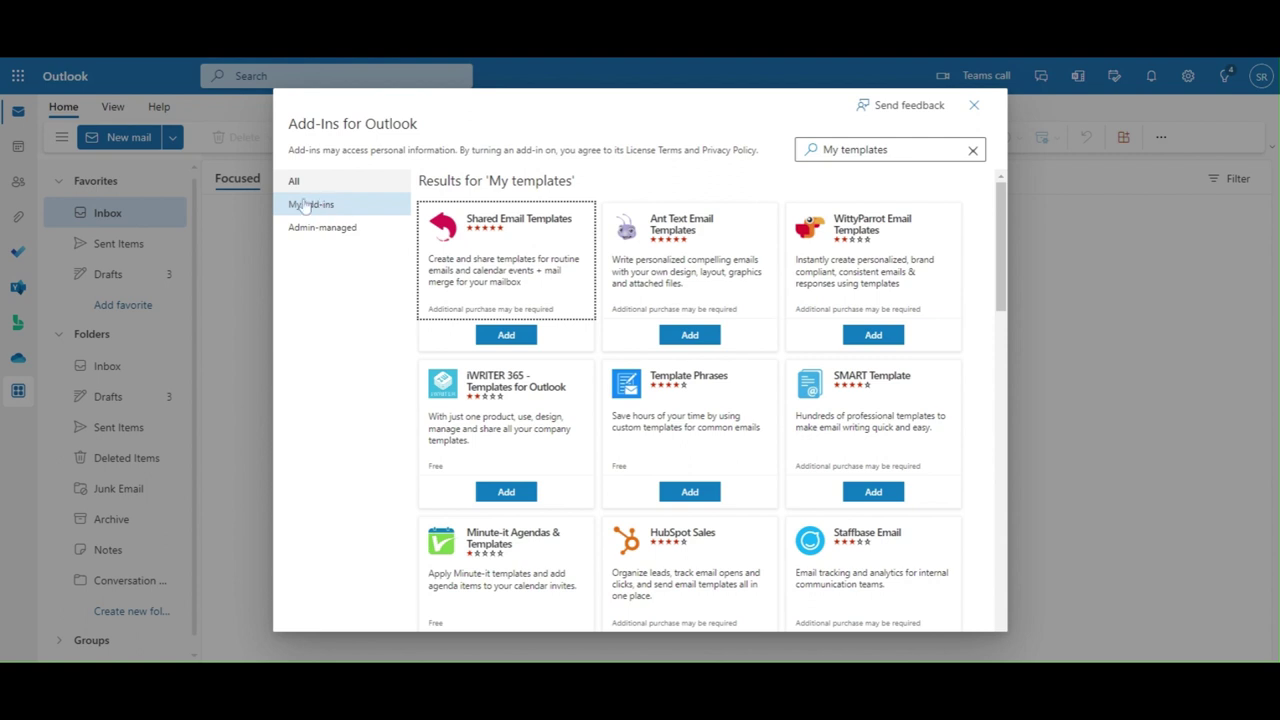
pyautogui.click(329, 213)
pyautogui.scroll(-3, 686, 491)
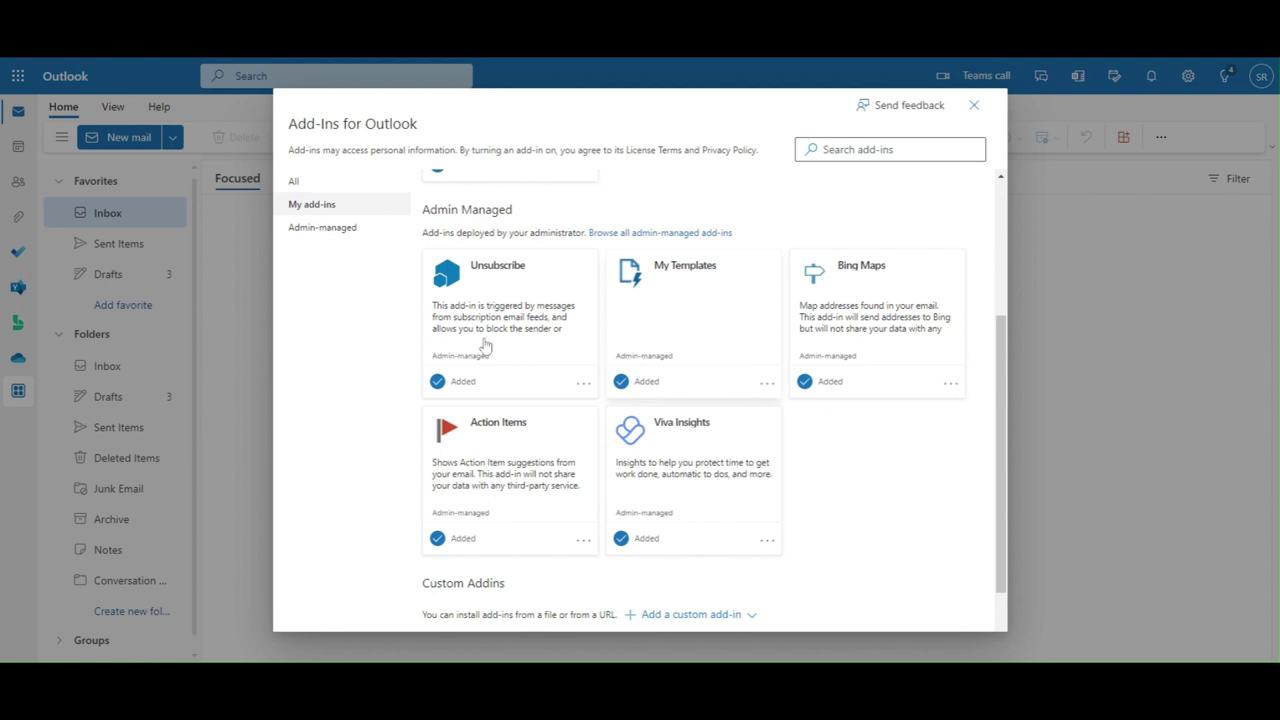
# Step: Start a new email and show My Templates' saved templates, including Lunch?, via View and Manage Templates
pyautogui.click(973, 106)
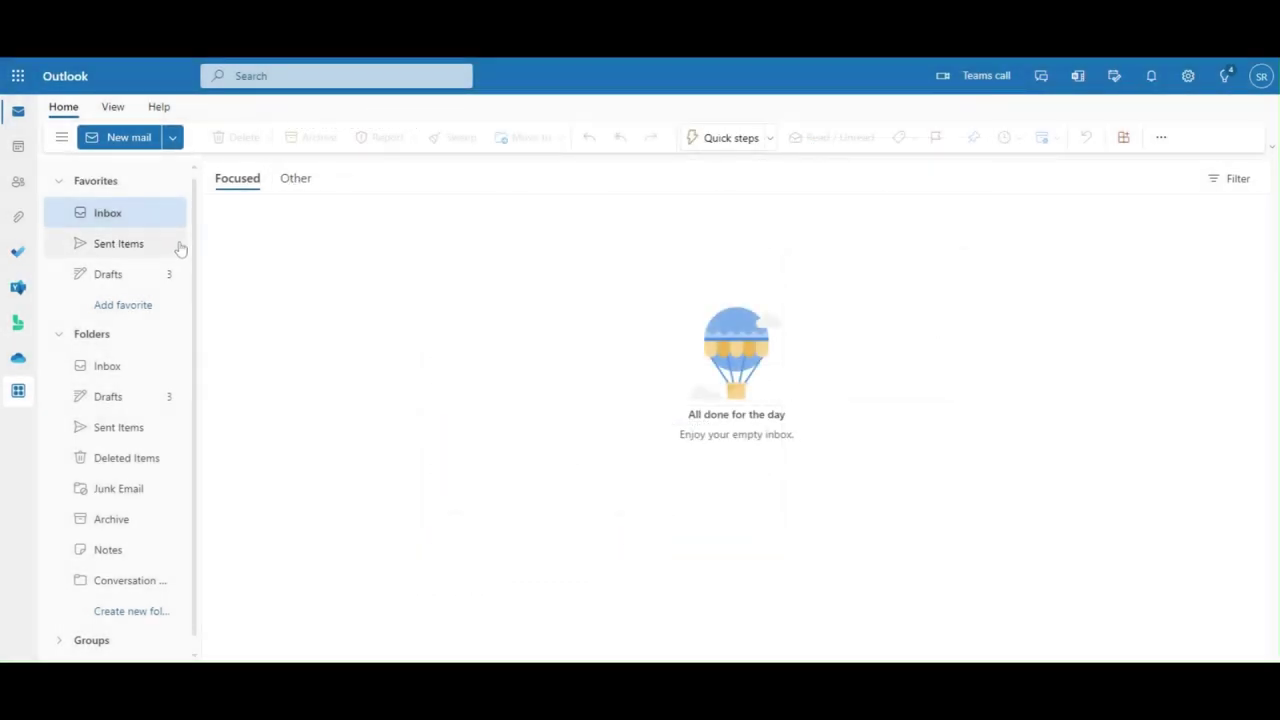
pyautogui.click(122, 142)
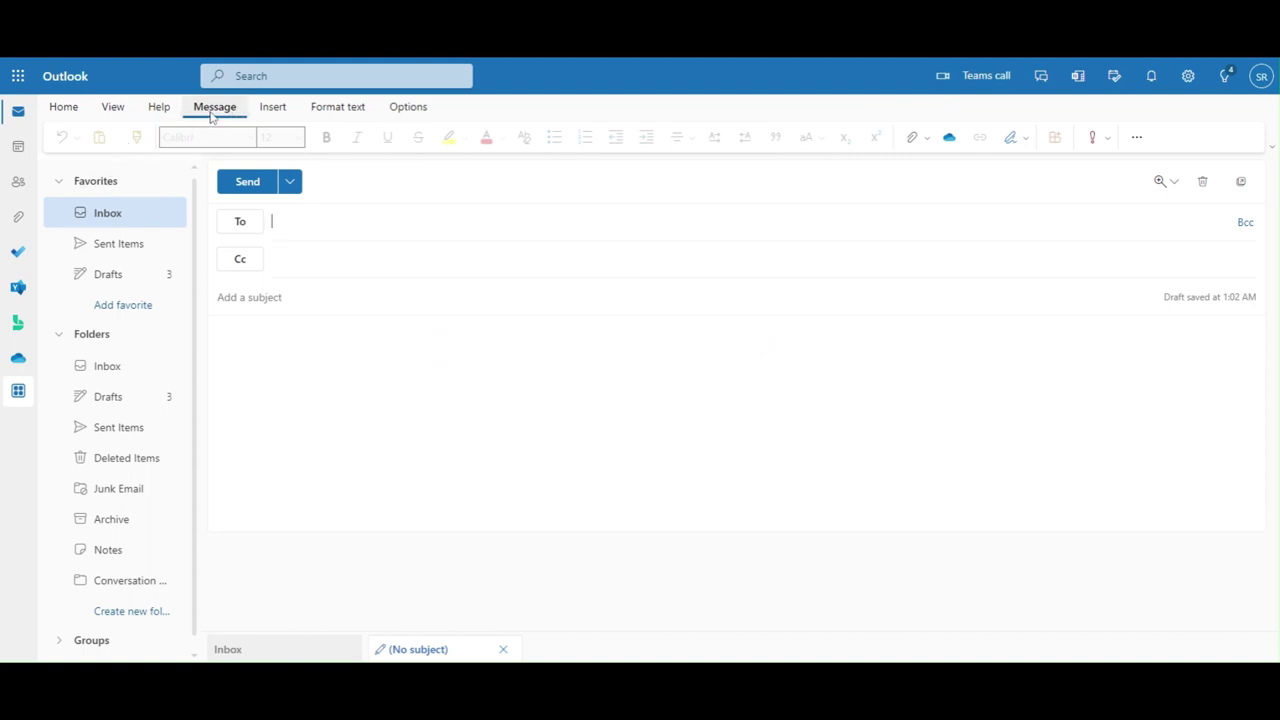
pyautogui.click(1142, 137)
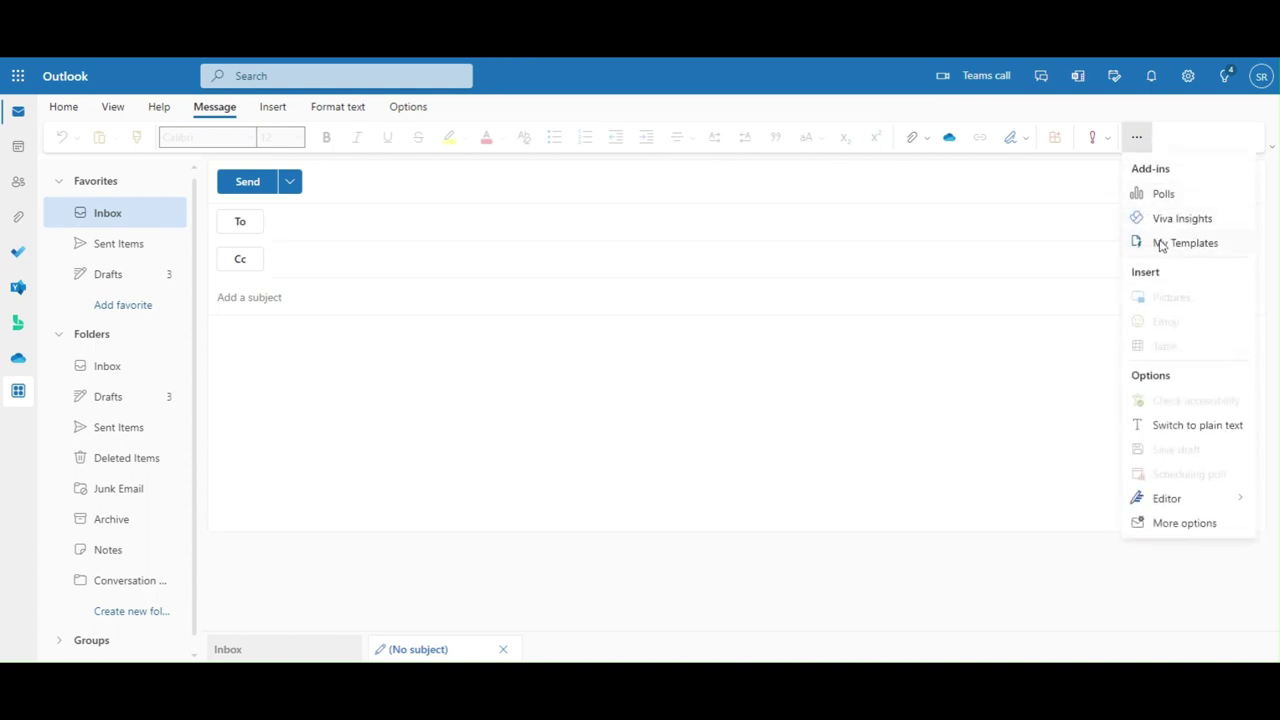
pyautogui.click(1165, 252)
pyautogui.click(1165, 252)
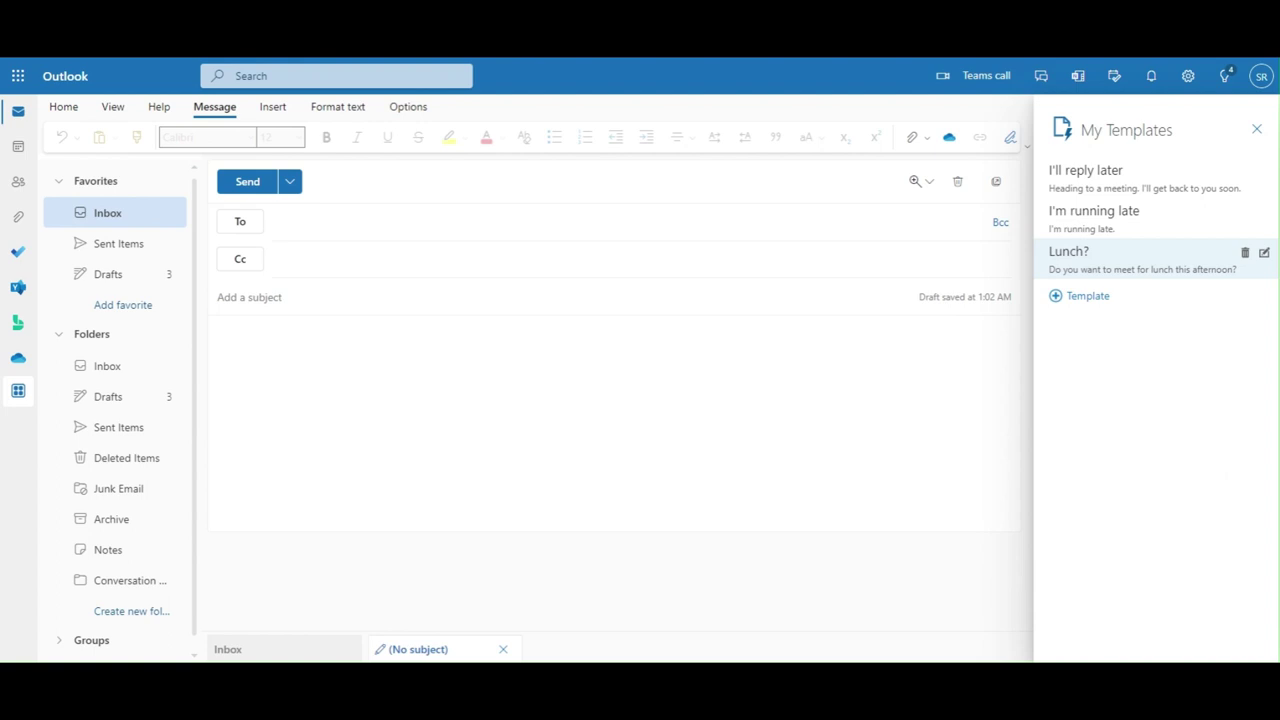
# Step: Save a new template titled 'Demo Template' with the pasted paragraph as its body
pyautogui.click(1082, 298)
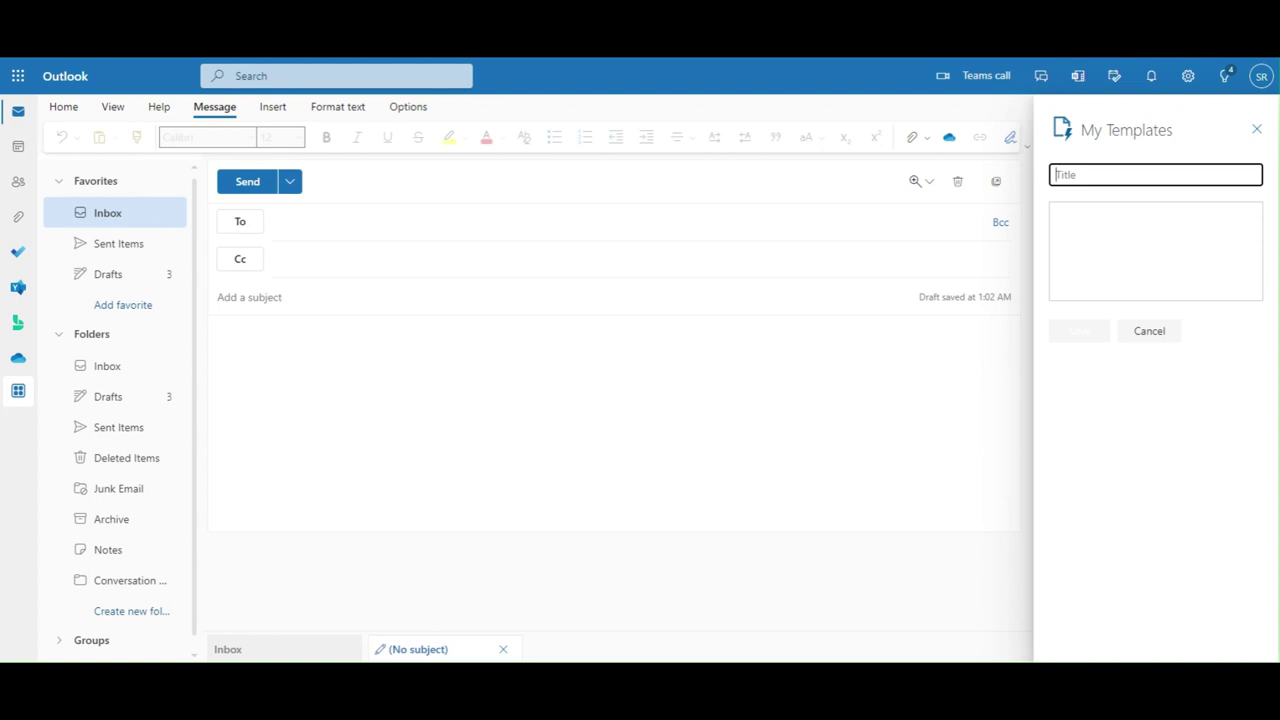
pyautogui.write('Demo Te')
pyautogui.write('mplate')
pyautogui.press('Tab')
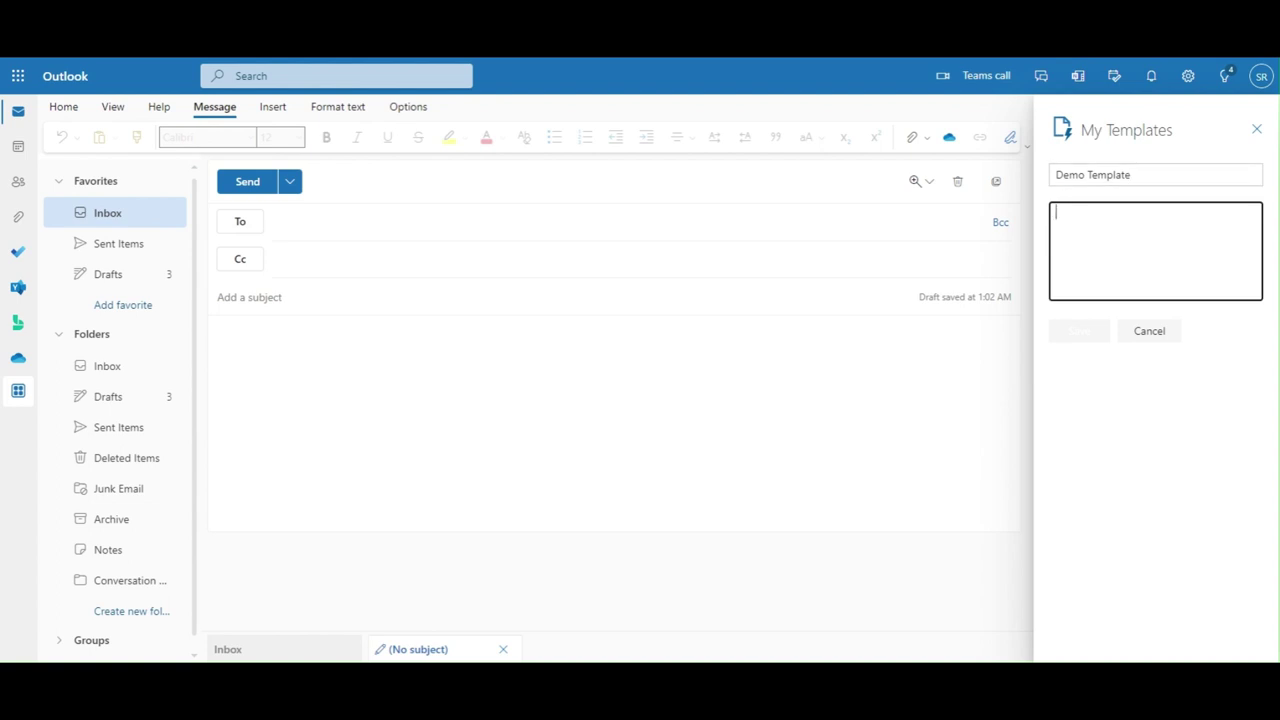
pyautogui.hotkey('ctrl', 'v')
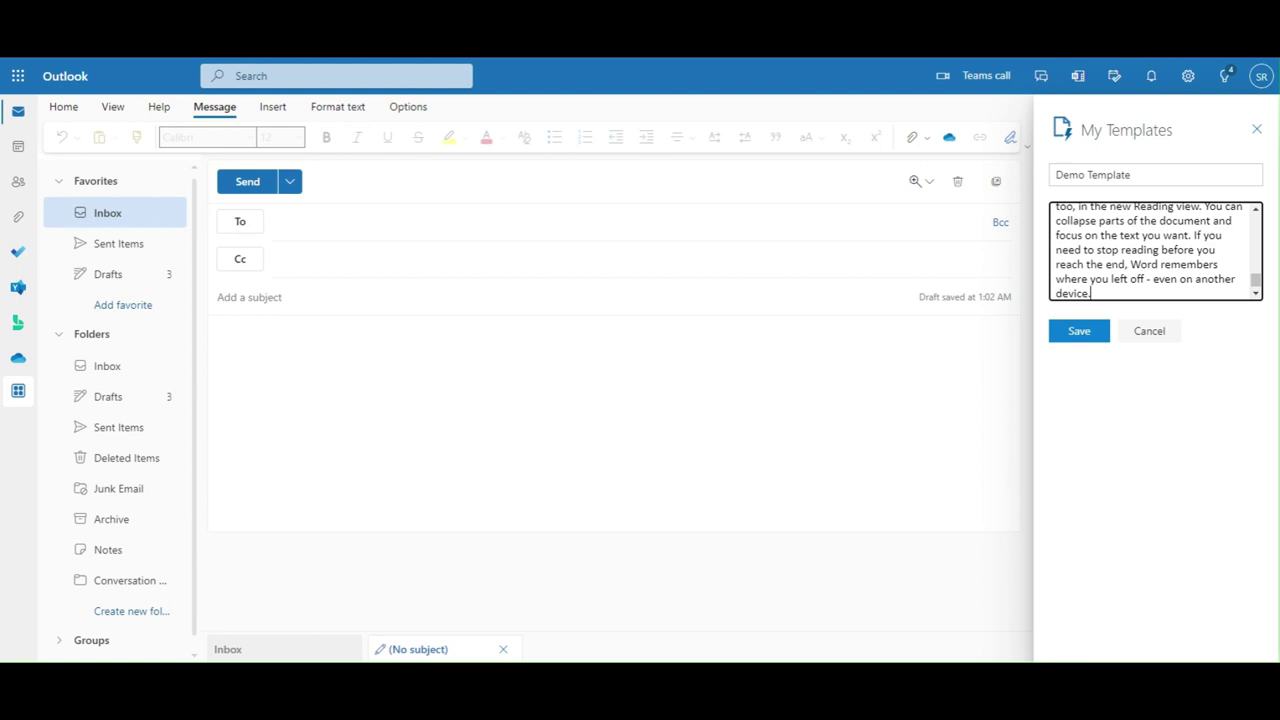
pyautogui.click(1080, 331)
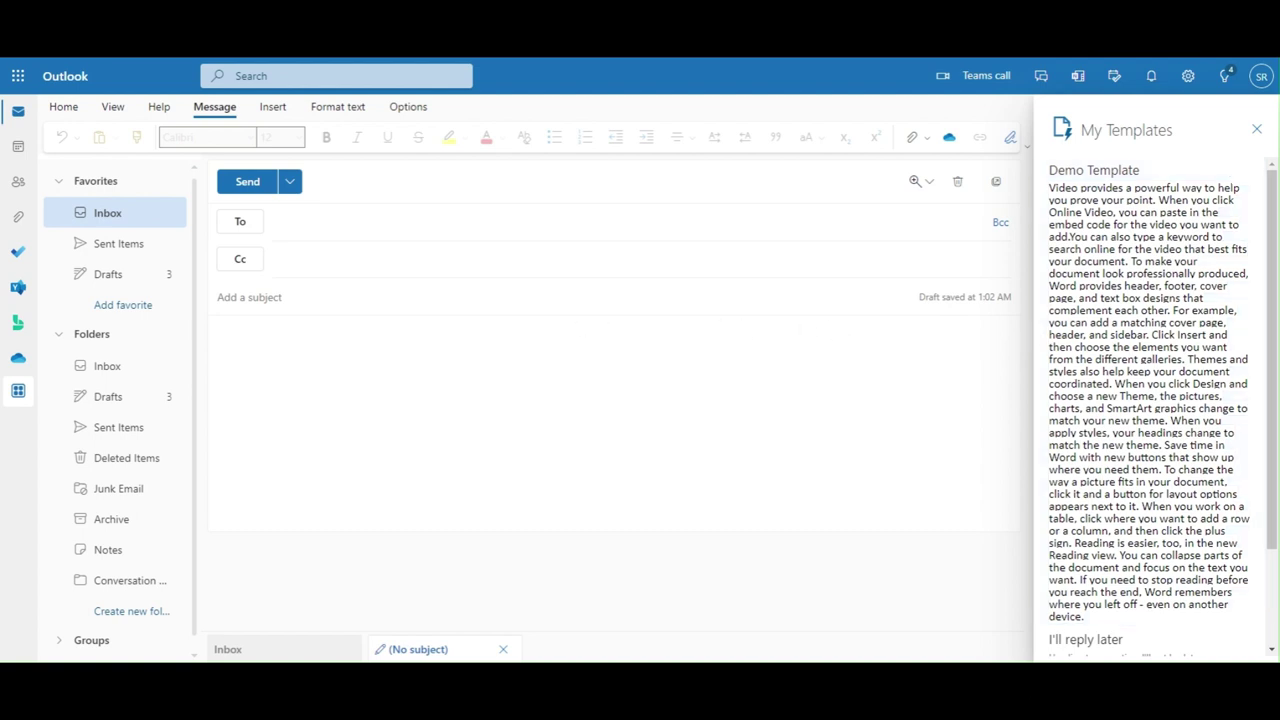
# Step: Insert the Demo Template text into the message body and select all of it
pyautogui.click(500, 400)
pyautogui.click(1150, 400)
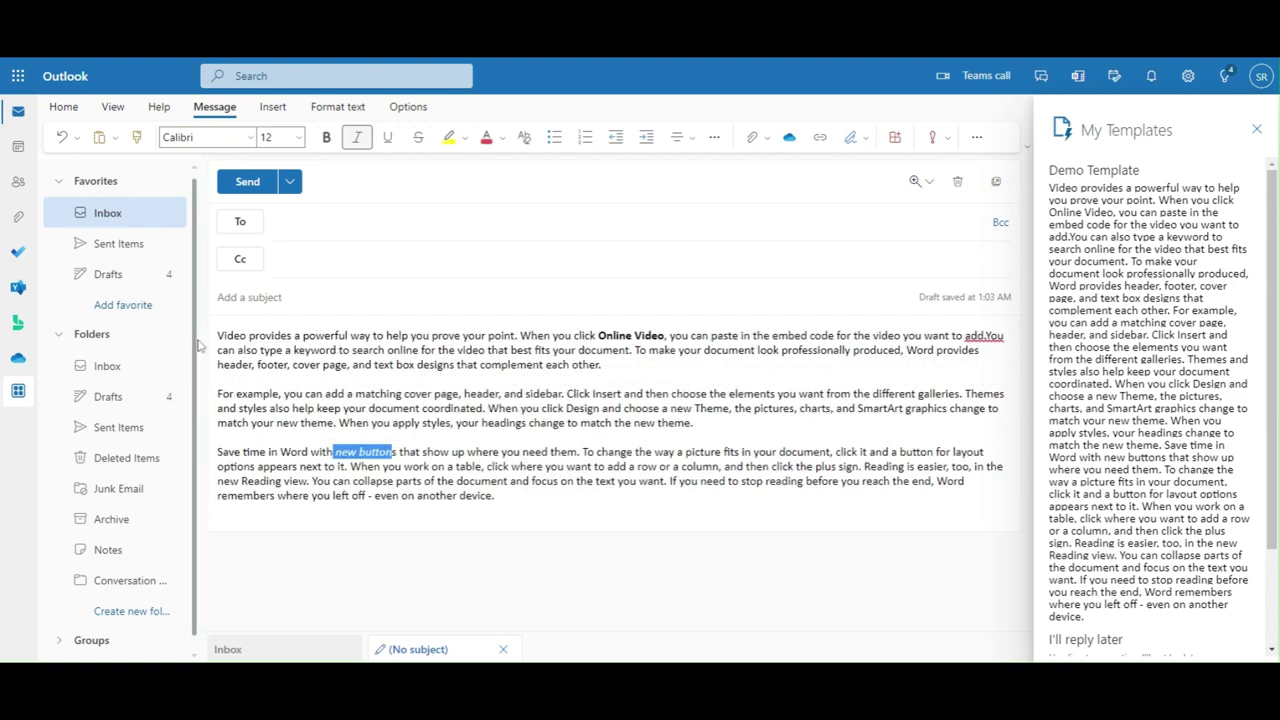
pyautogui.hotkey('ctrl', 'a')
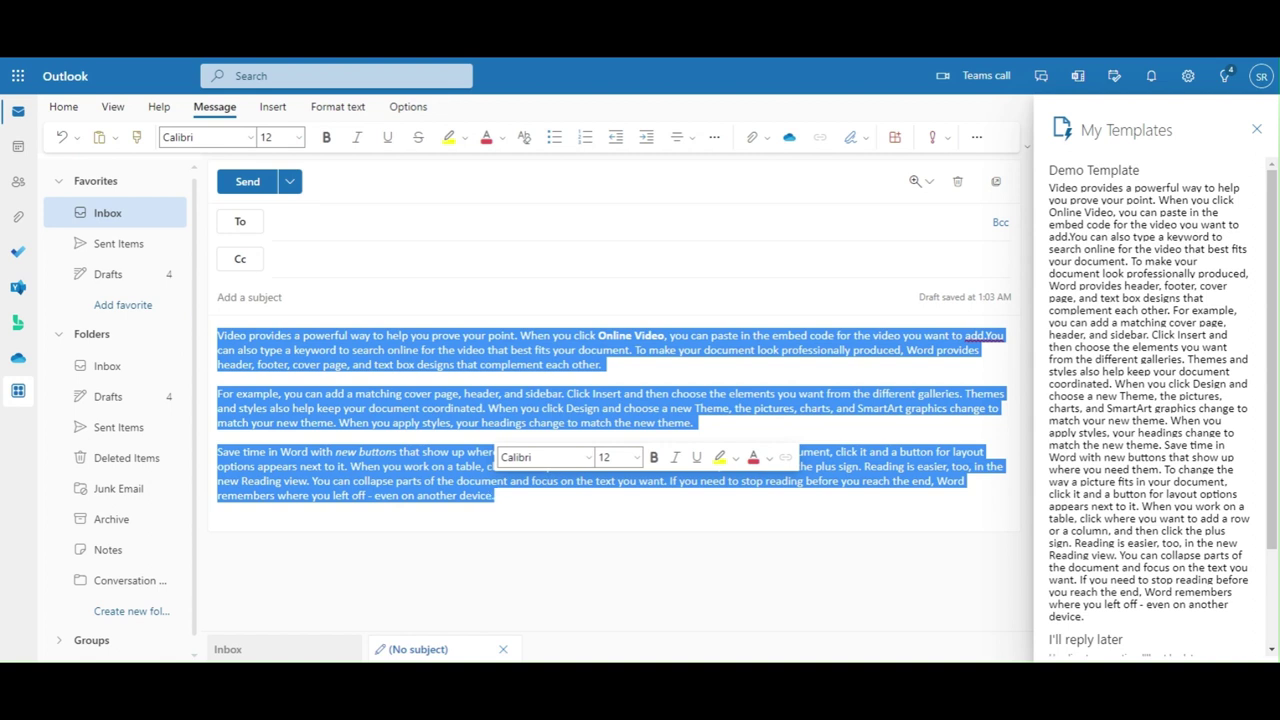
pyautogui.moveTo(1148, 330)
pyautogui.scroll(-3, 1150, 400)
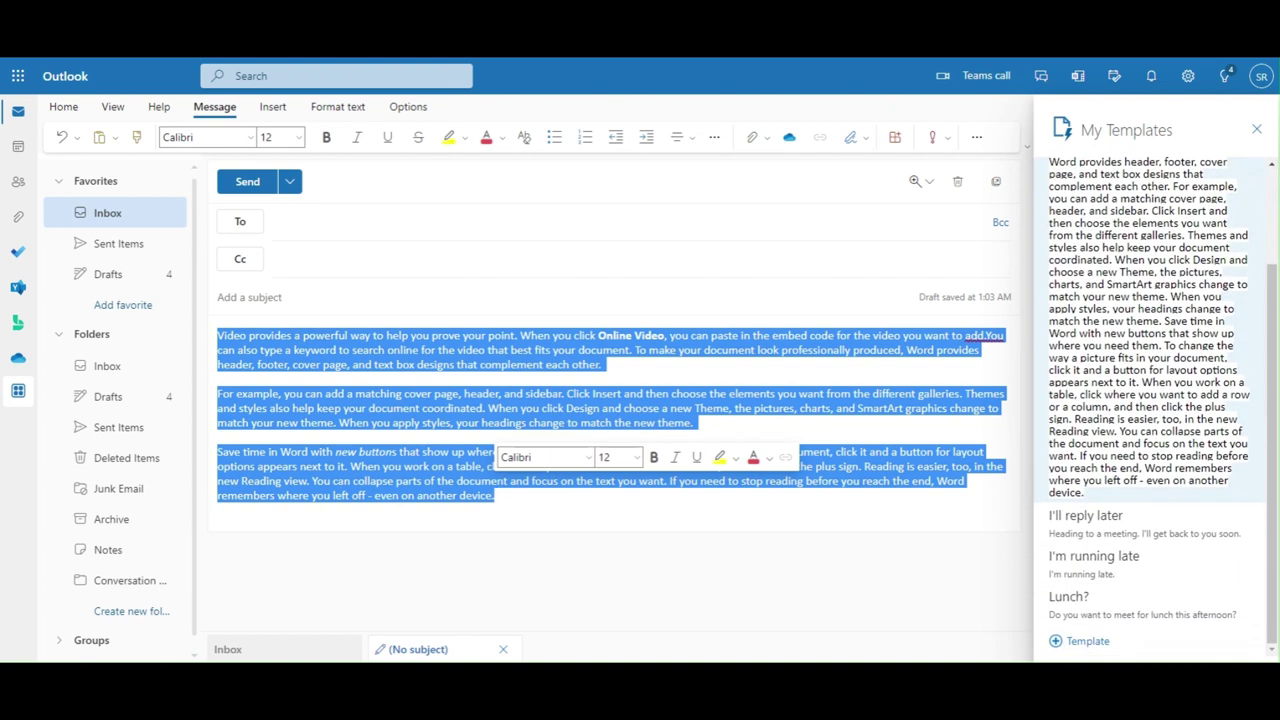
# Step: Save a new template named 'Formatted template' with the pasted bold and italic email text
pyautogui.click(1084, 641)
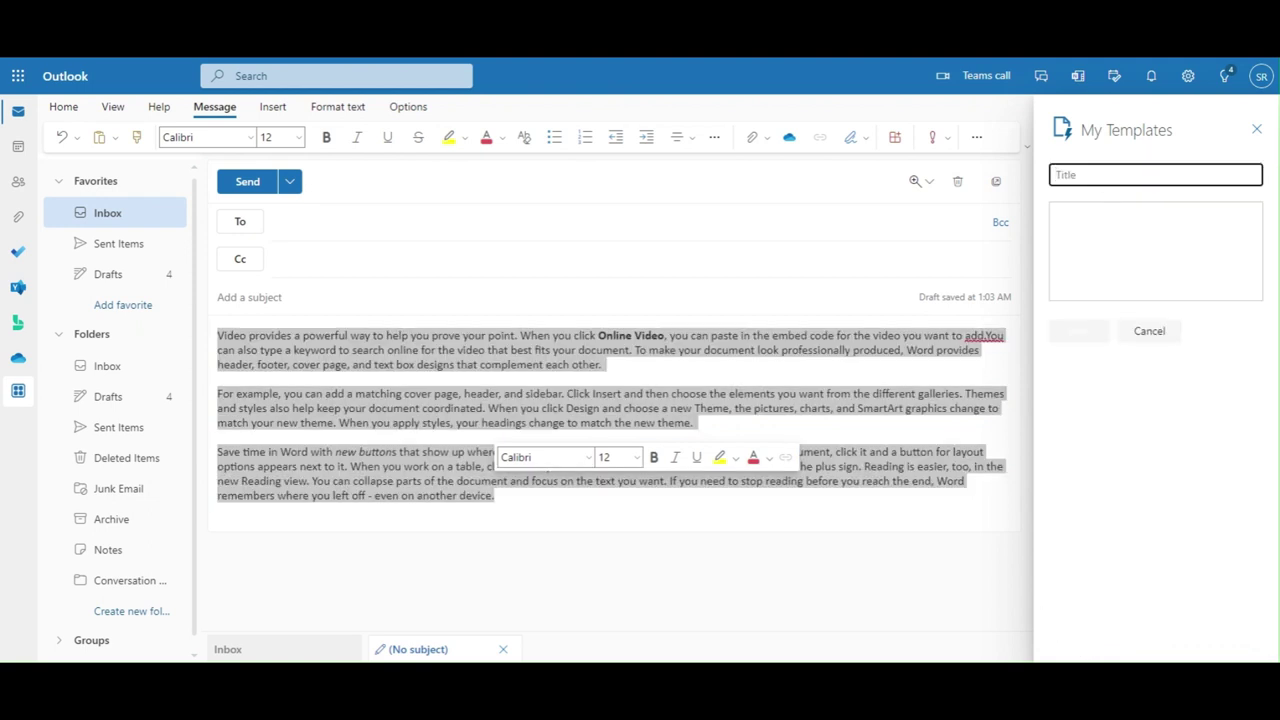
pyautogui.write('Formatted')
pyautogui.write(' template')
pyautogui.press('Tab')
pyautogui.hotkey('ctrl', 'v')
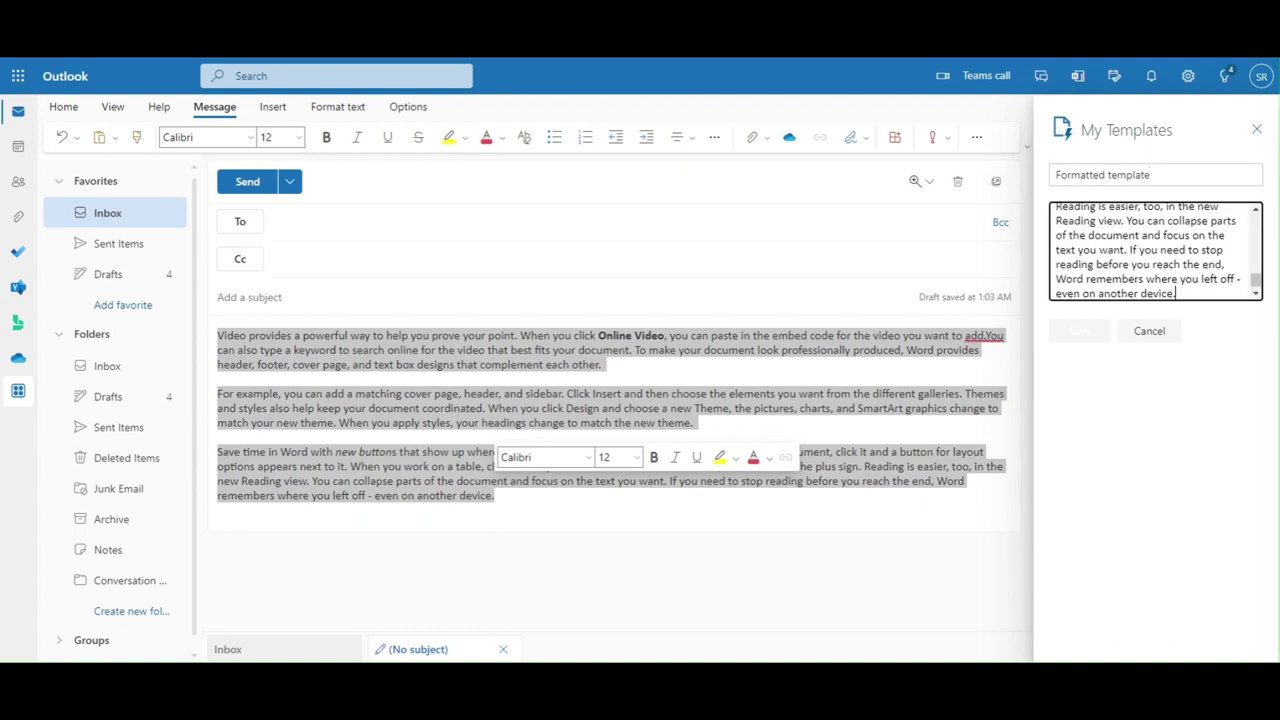
pyautogui.click(1079, 331)
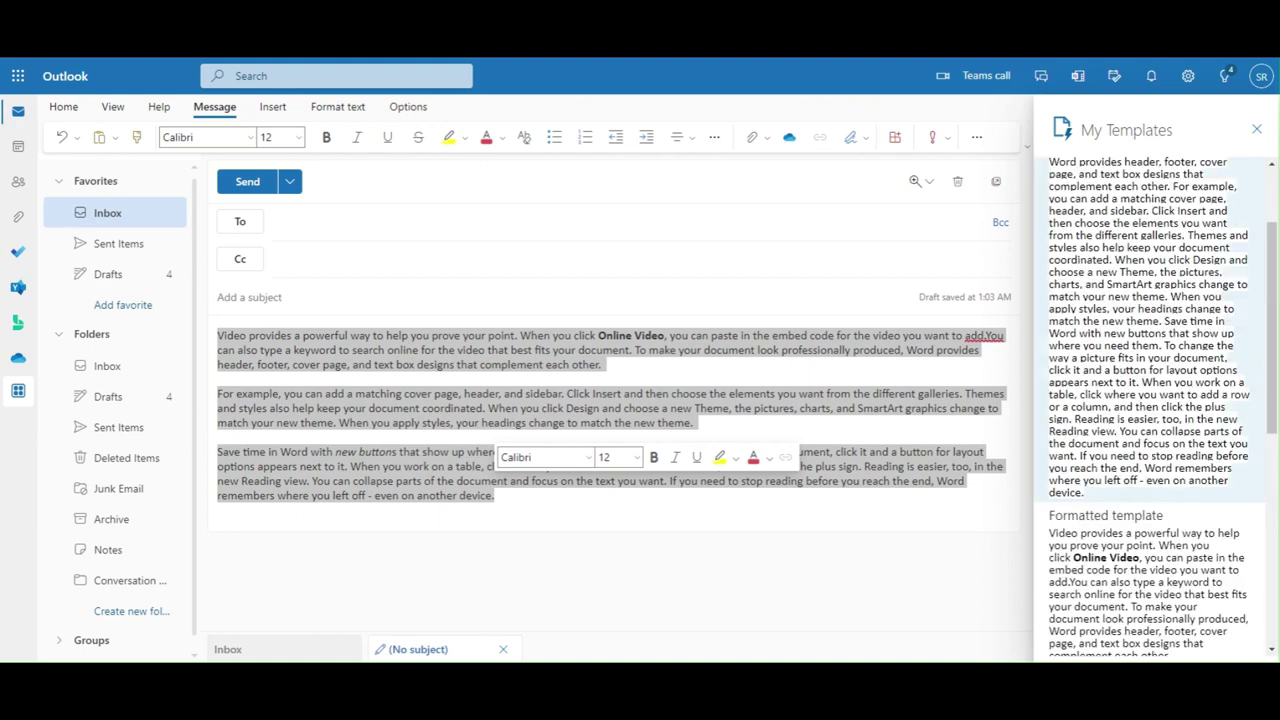
# Step: Close the draft and return to the Inbox
pyautogui.scroll(-3, 1150, 400)
pyautogui.scroll(-1, 1150, 400)
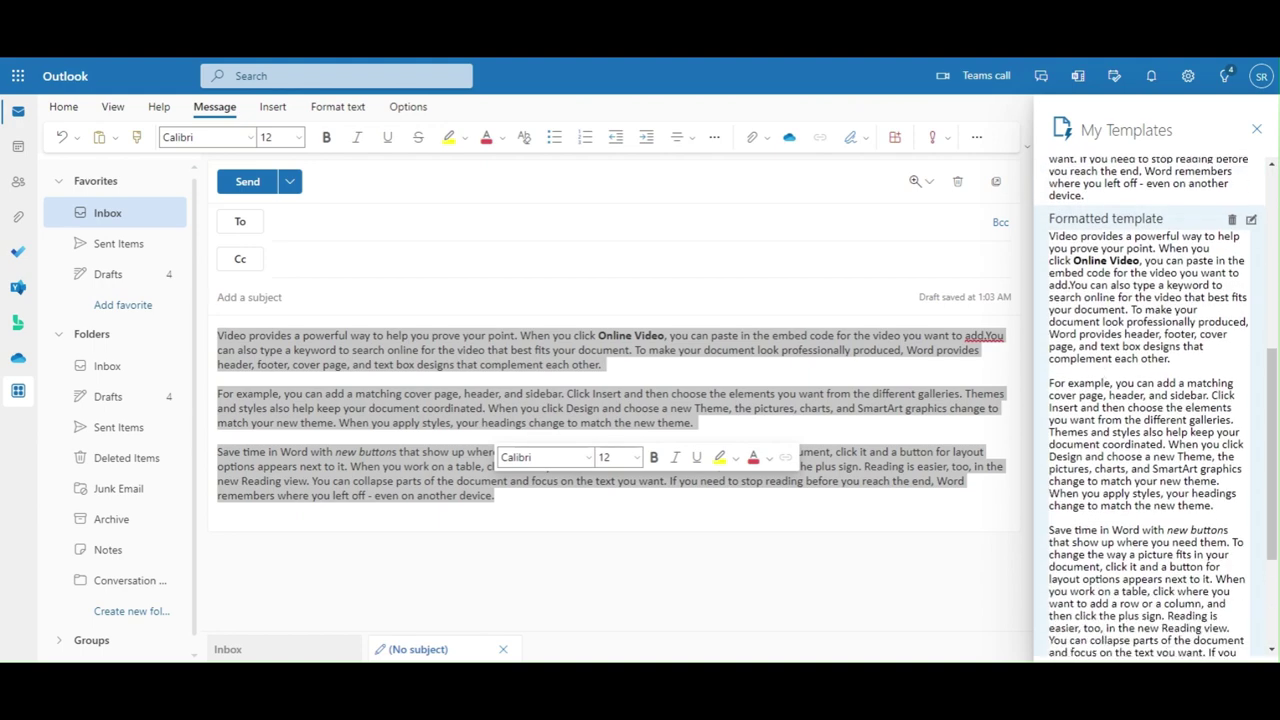
pyautogui.scroll(-5, 1150, 400)
pyautogui.scroll(6, 1150, 400)
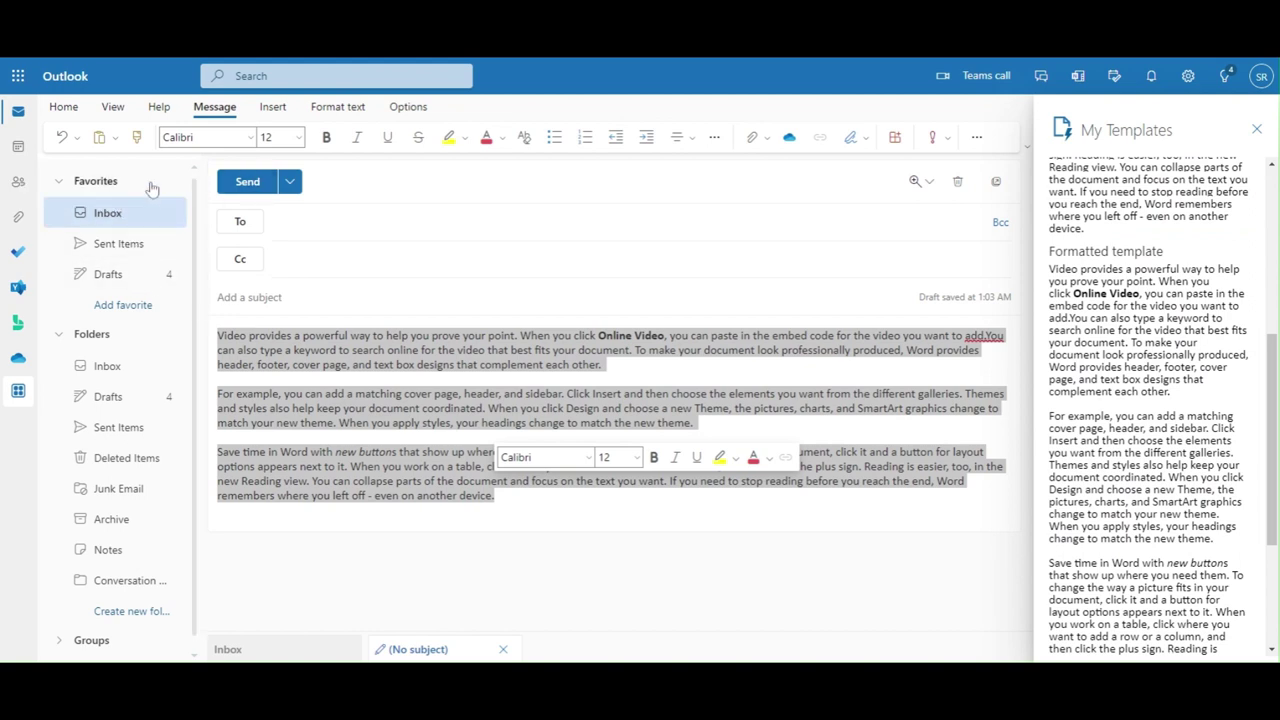
pyautogui.click(115, 214)
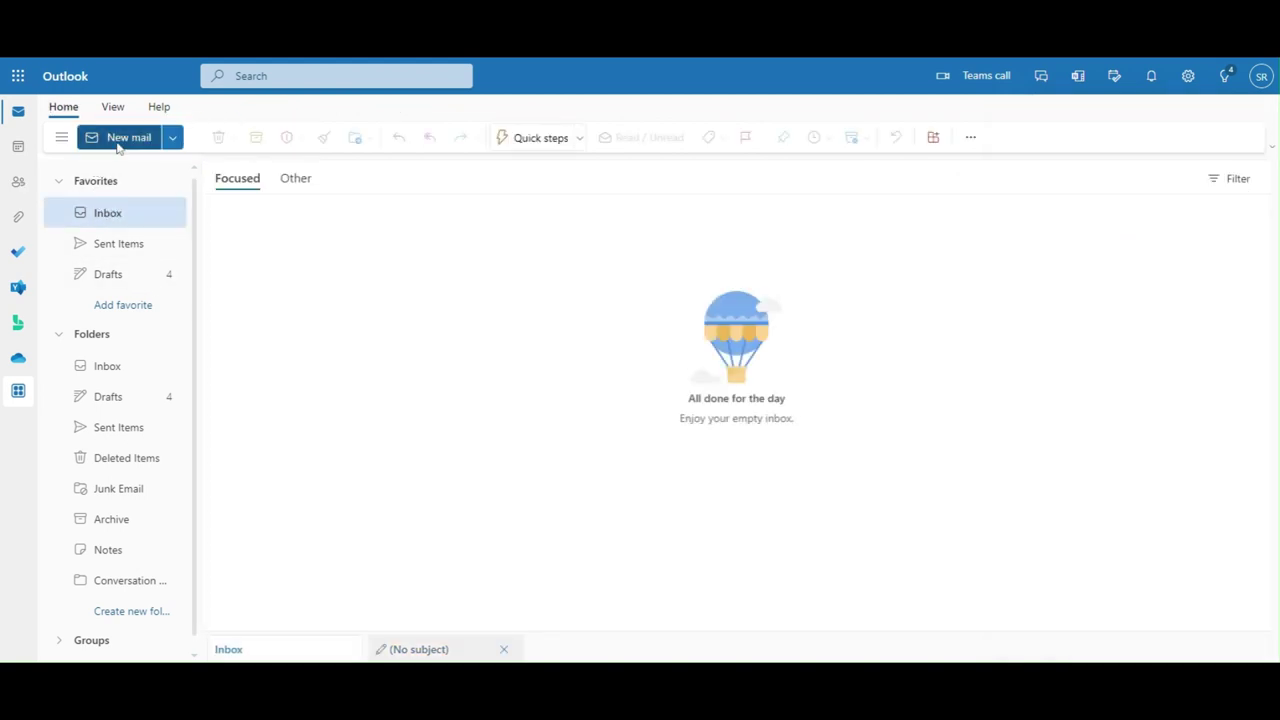
# Step: Start a new email and insert 'Formatted template' from My Templates into its body
pyautogui.click(118, 137)
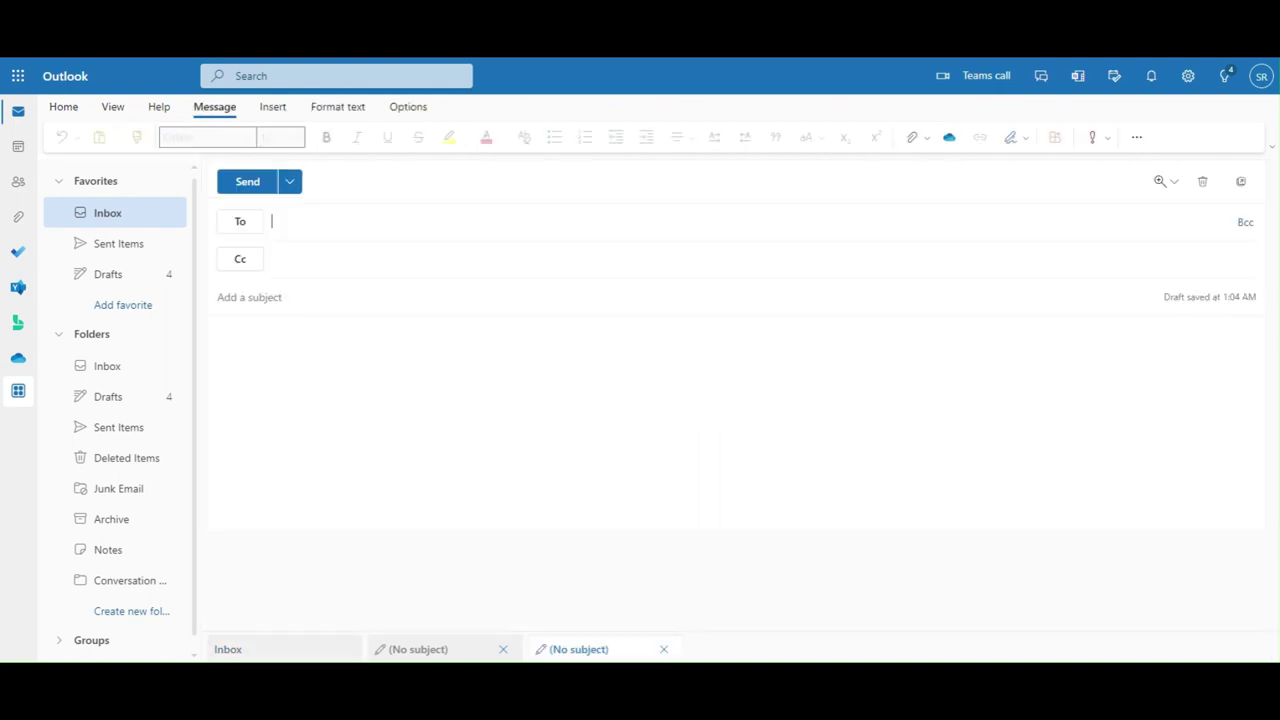
pyautogui.click(1137, 139)
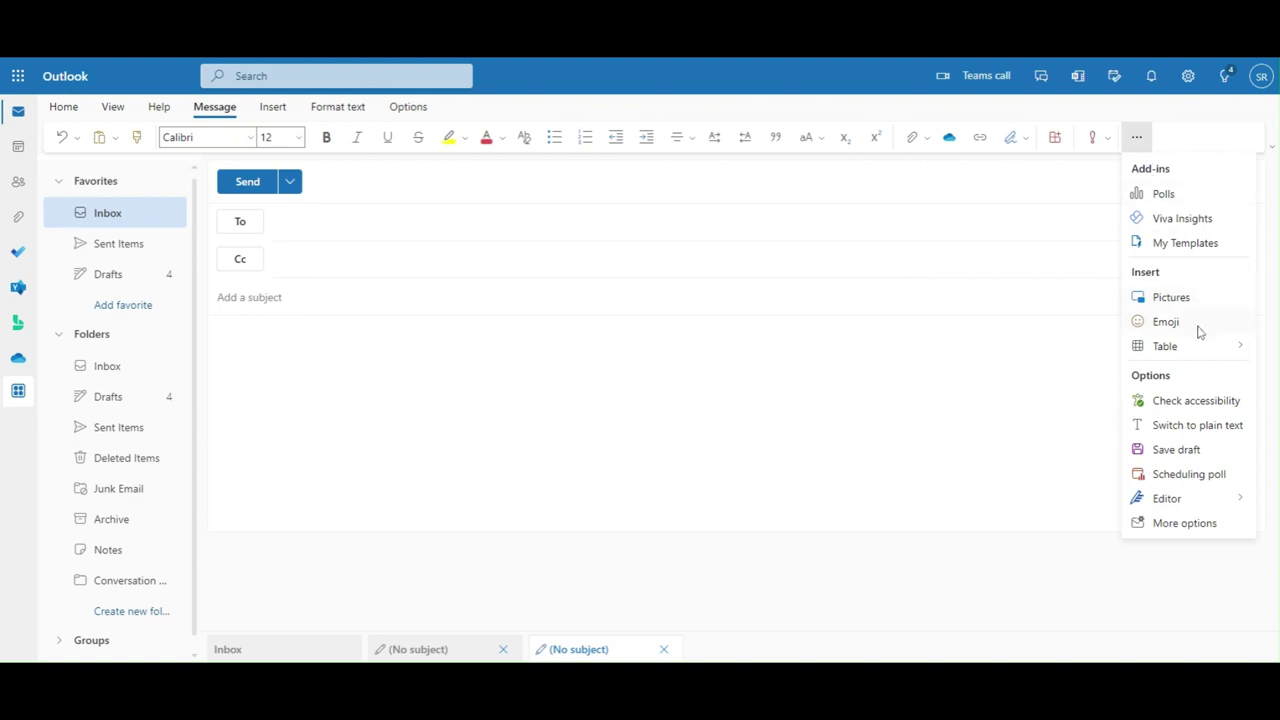
pyautogui.click(1176, 243)
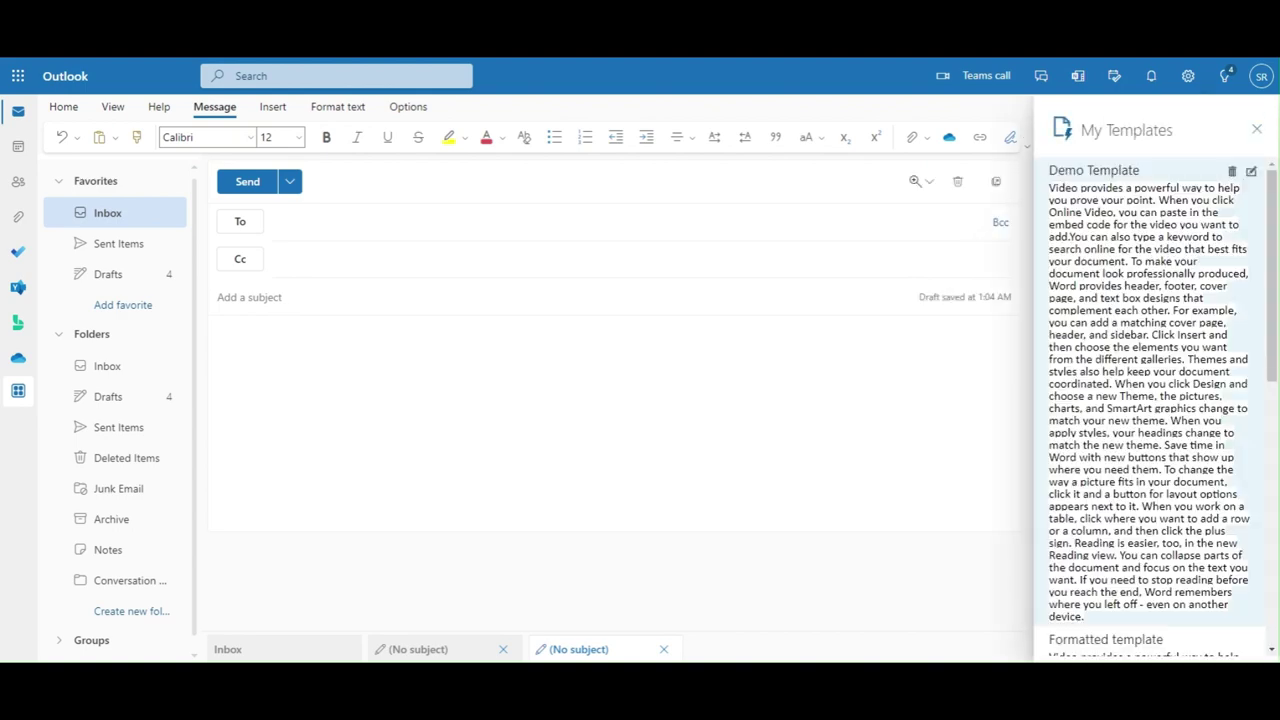
pyautogui.scroll(-3, 1166, 320)
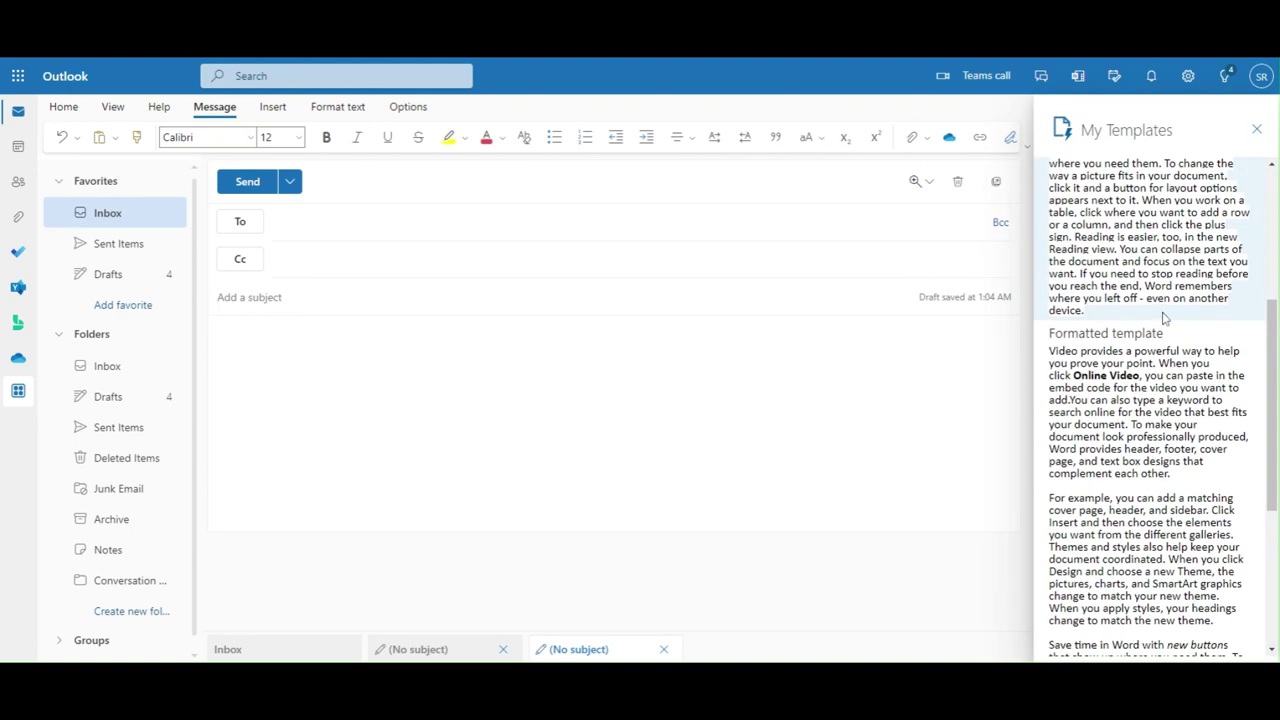
pyautogui.scroll(-2, 1166, 320)
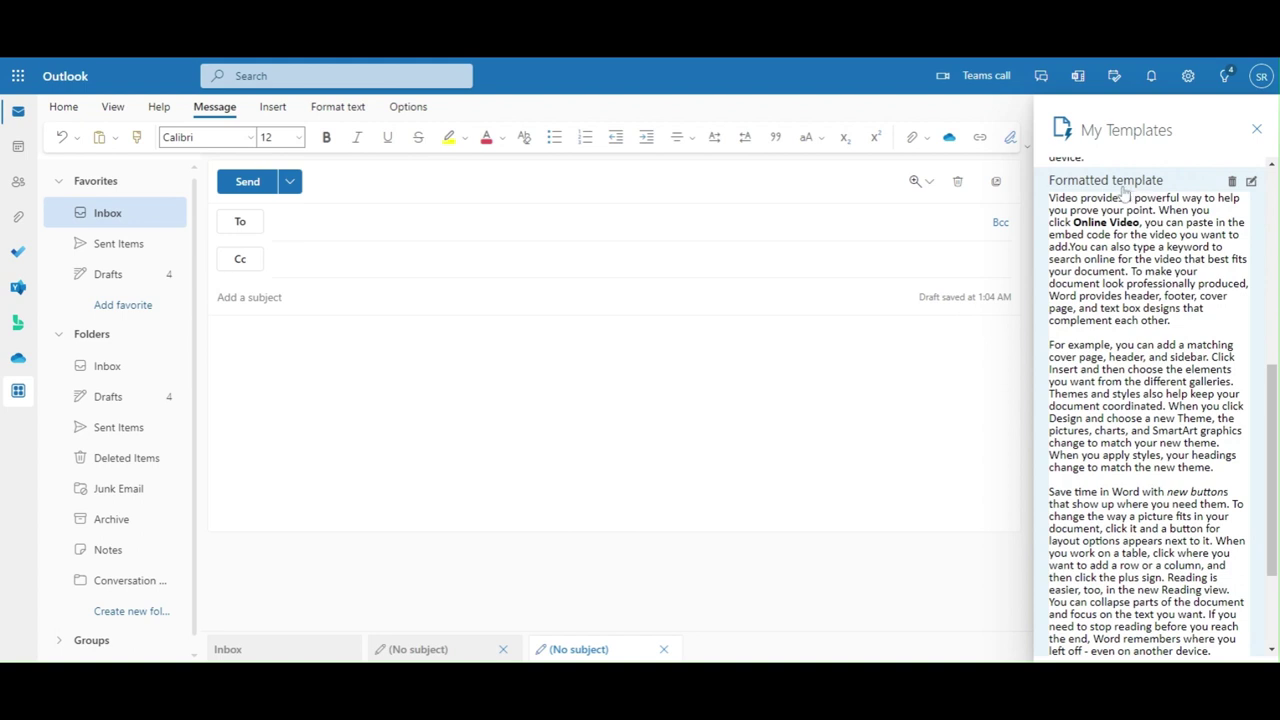
pyautogui.click(1125, 195)
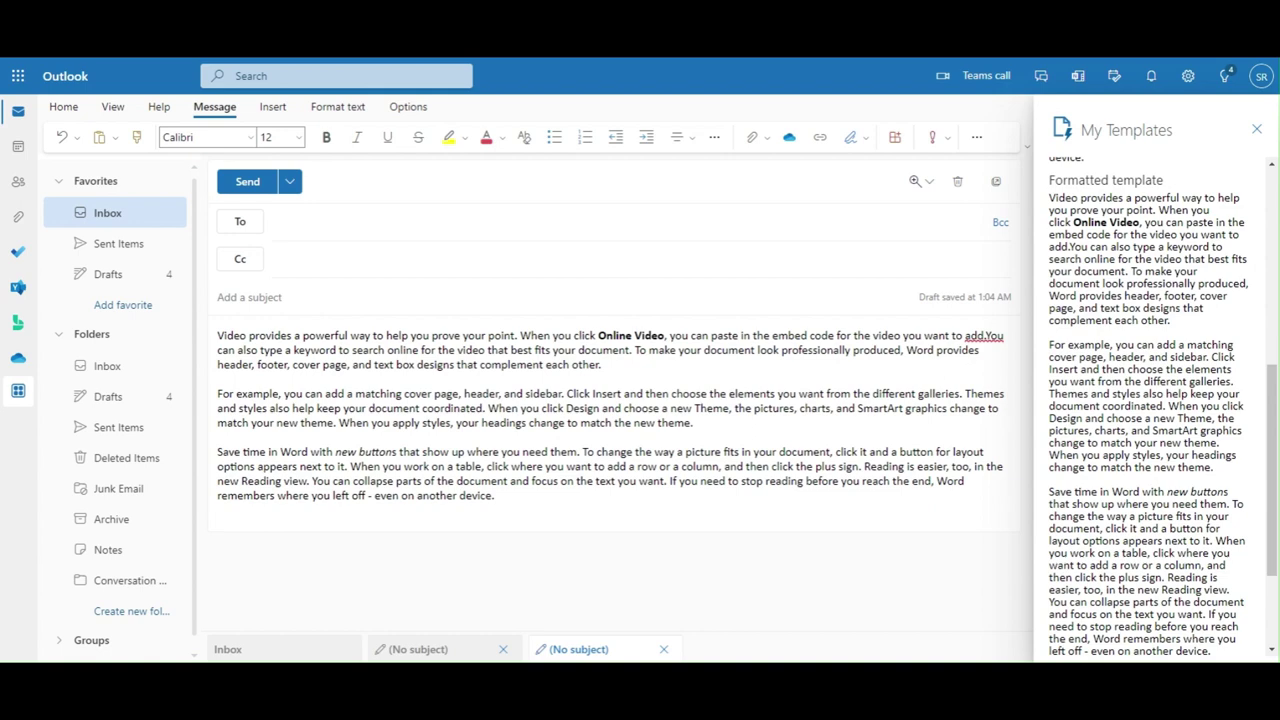
pyautogui.scroll(3, 1255, 300)
# Step: Open and resave 'Formatted template', then trash both 'Demo Template' and 'Formatted template'
pyautogui.click(1252, 337)
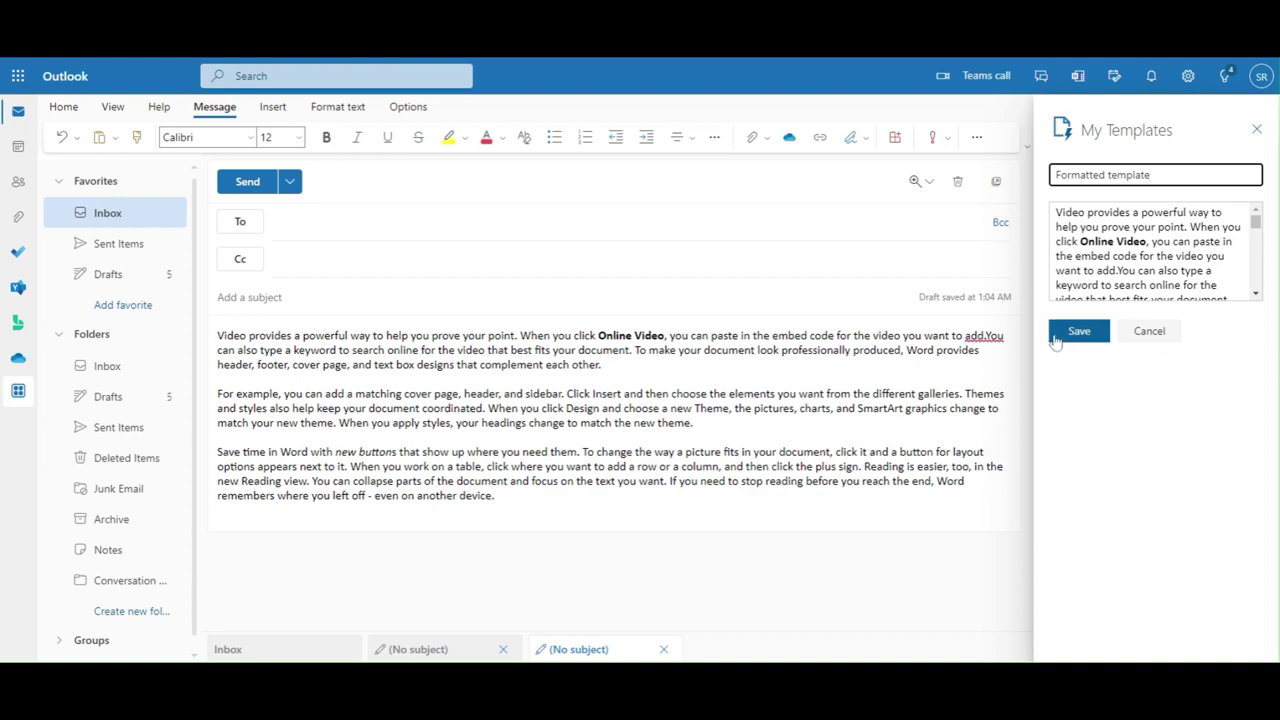
pyautogui.click(1147, 331)
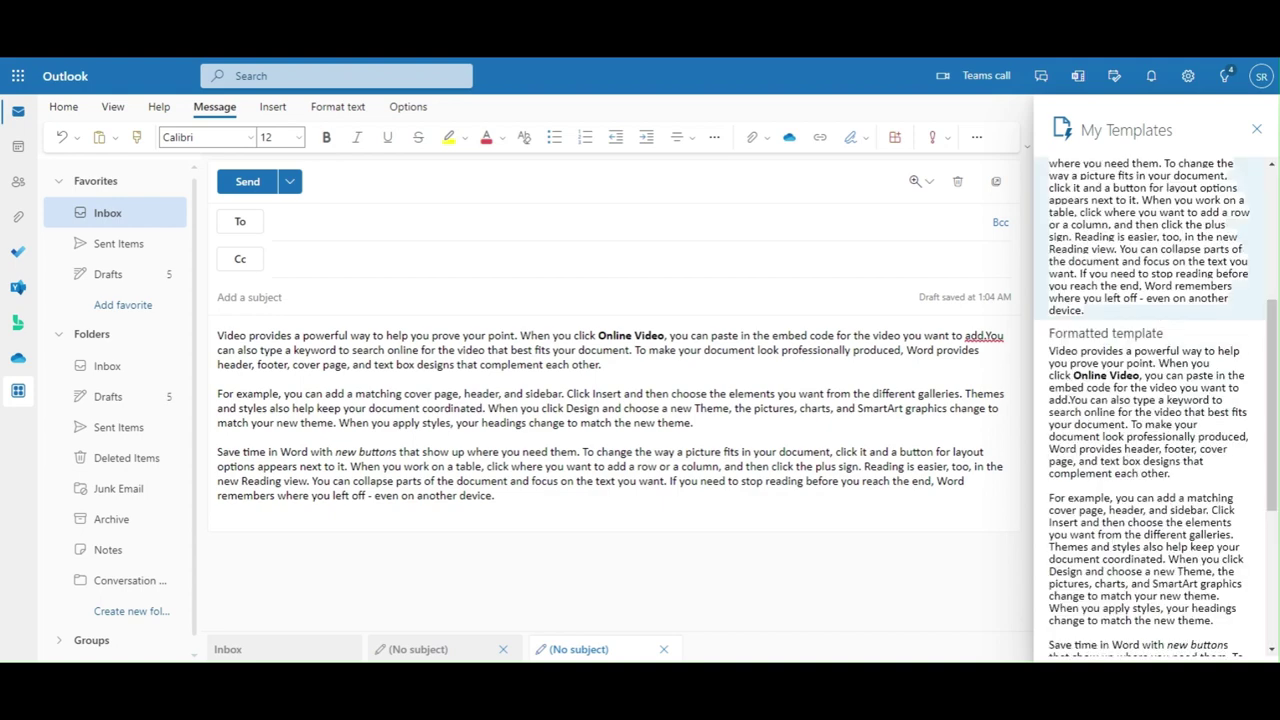
pyautogui.scroll(2, 1150, 300)
pyautogui.scroll(1, 1150, 300)
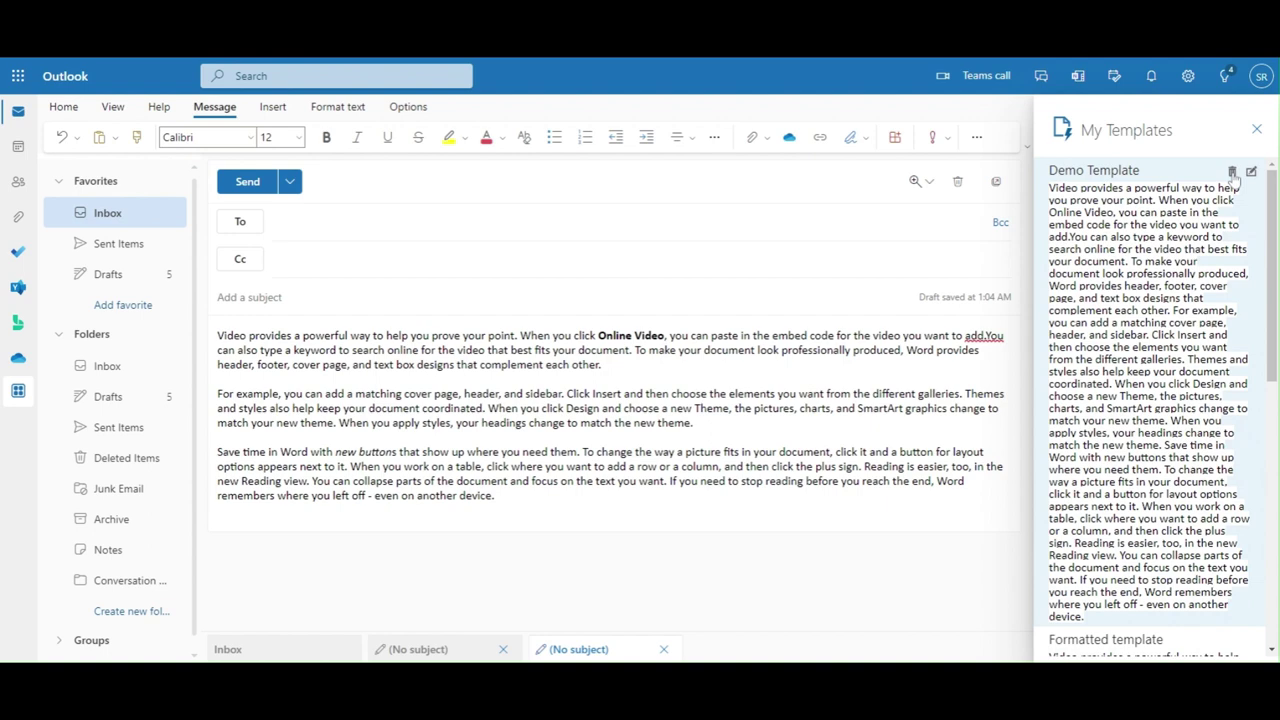
pyautogui.click(1232, 172)
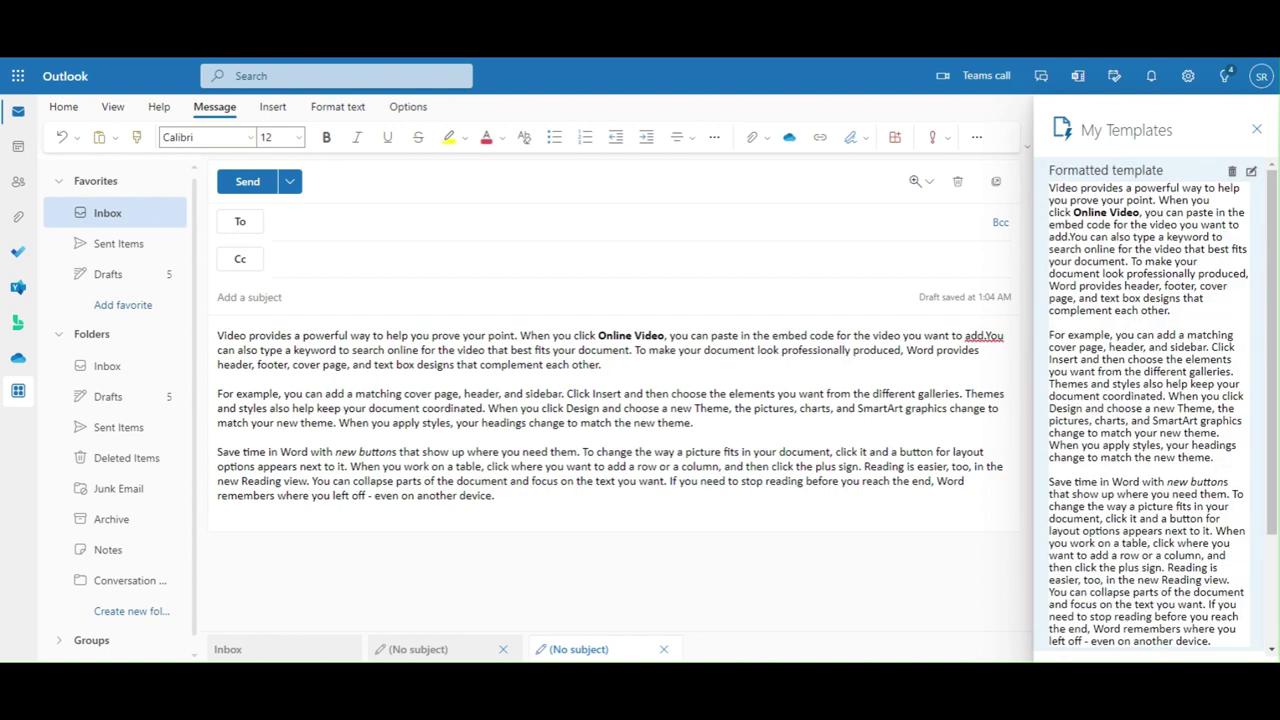
pyautogui.click(1233, 175)
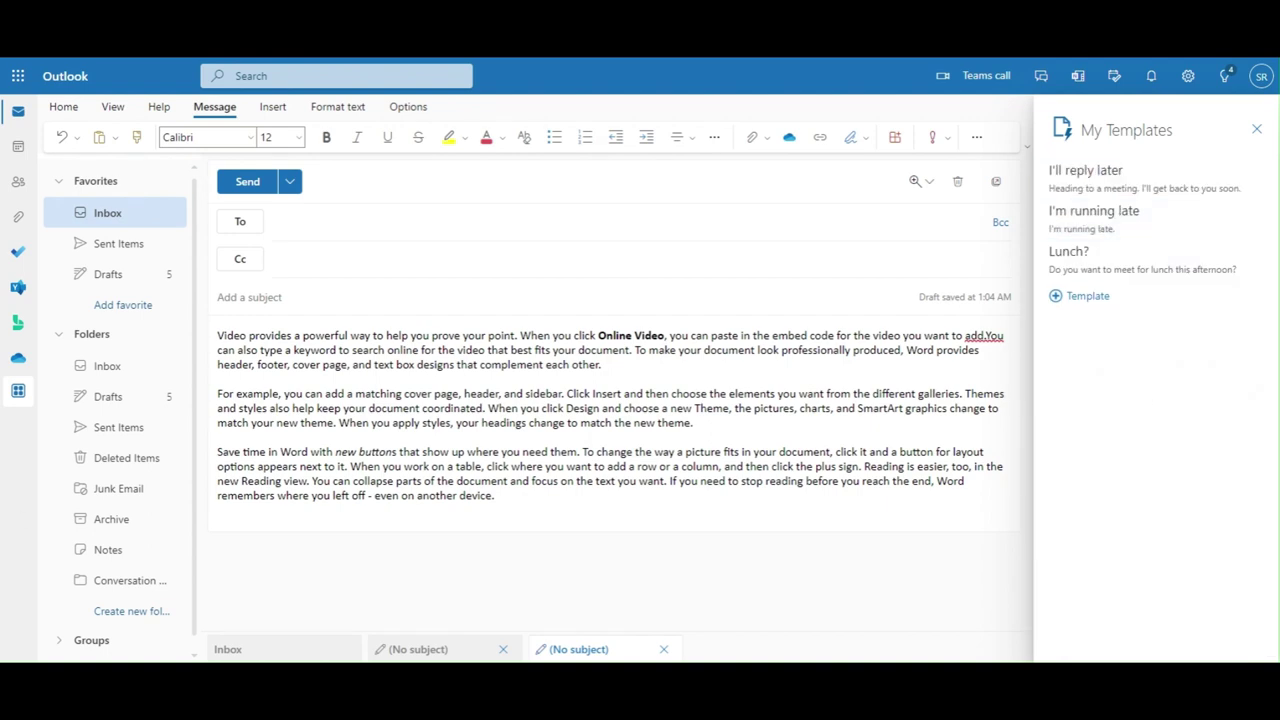